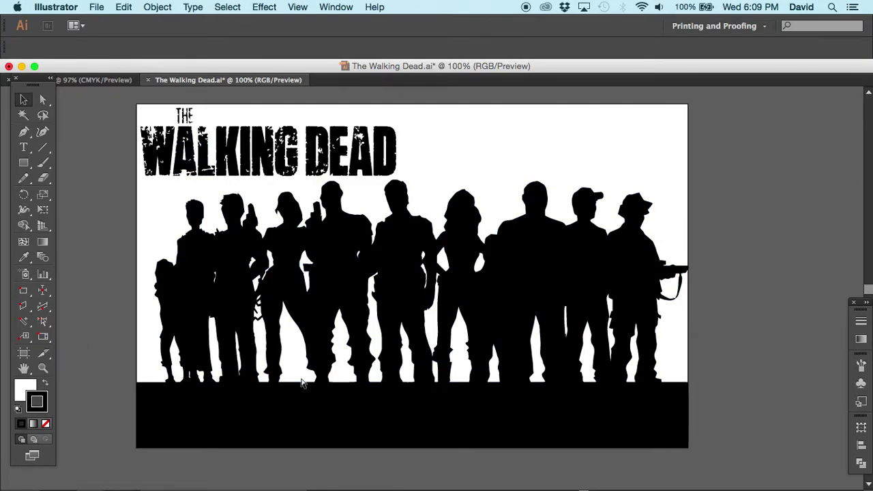
Step: Switch to Outline view and zoom in closely on the title lettering
key("ctrl+y")
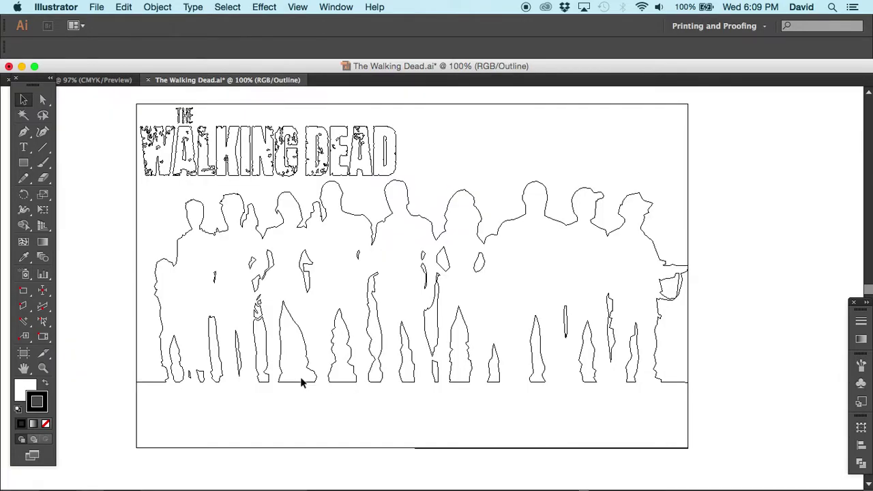
key("z")
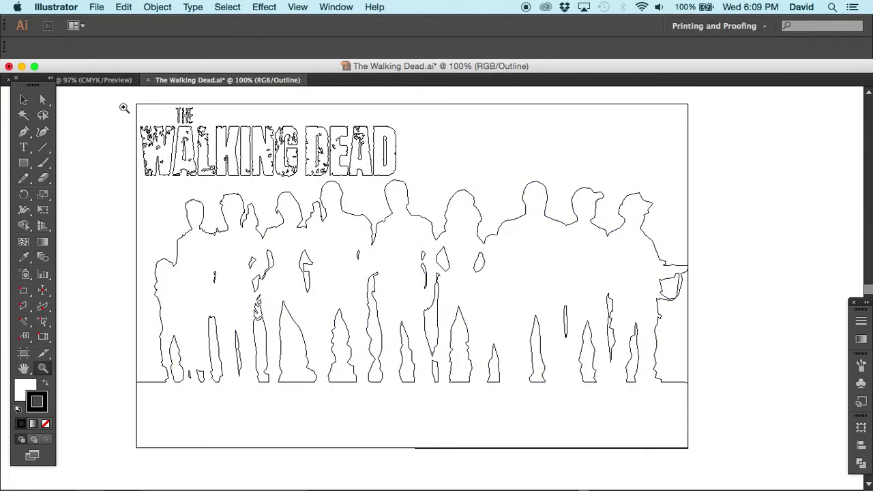
left_click_drag(125, 108, 260, 176)
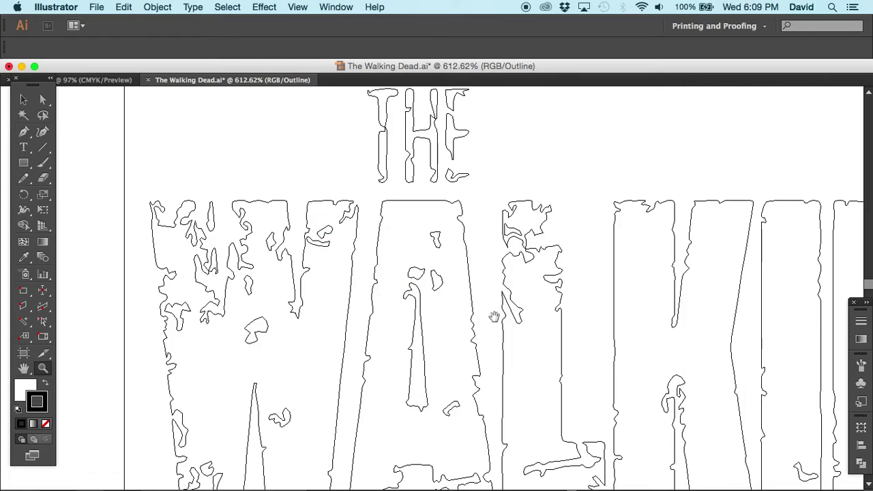
left_click_drag(499, 315, 310, 434)
Step: Zoom back out to the whole artboard and return to filled Preview mode
left_click(310, 435, "alt")
left_click(310, 435, "alt")
left_click(311, 434, "alt")
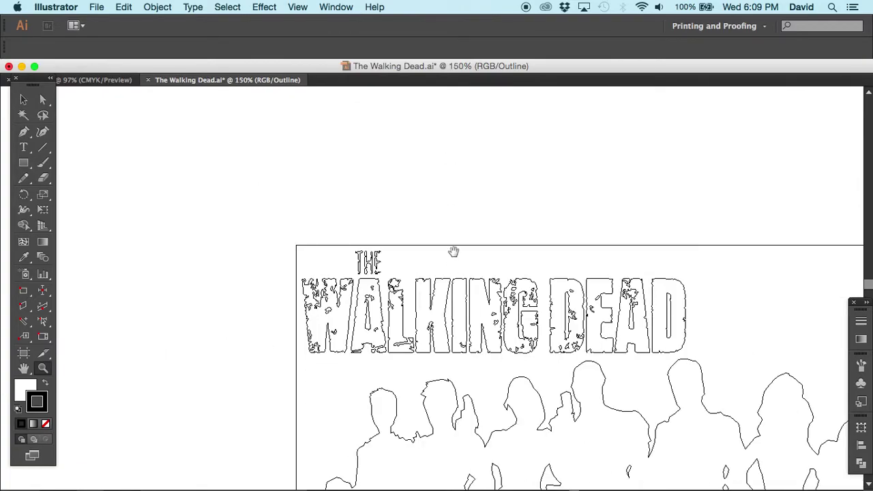
left_click_drag(451, 273, 233, 139)
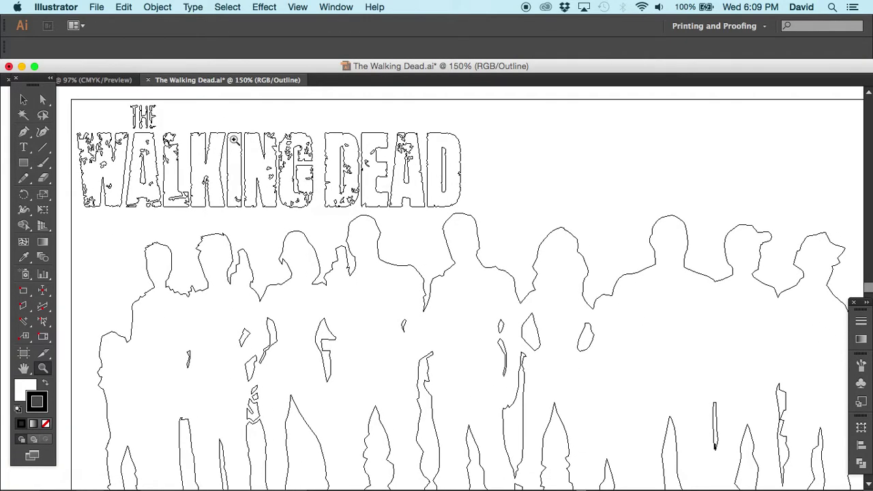
left_click(233, 140, "alt")
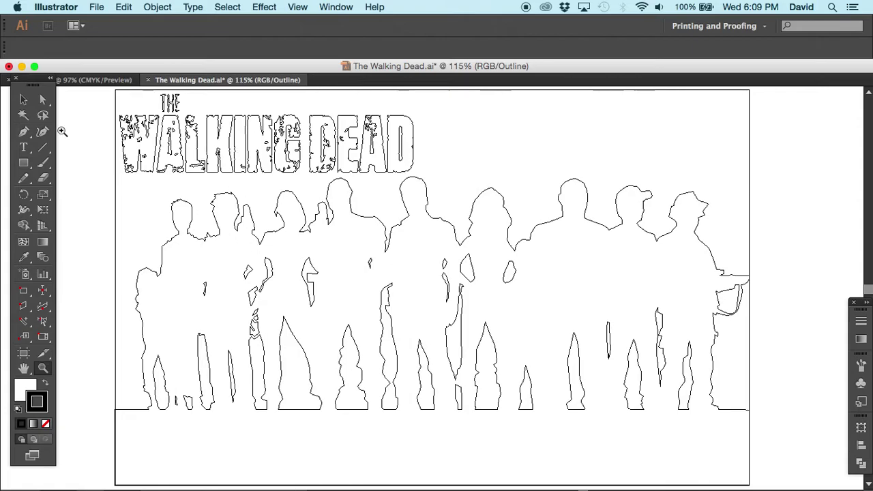
left_click(25, 100)
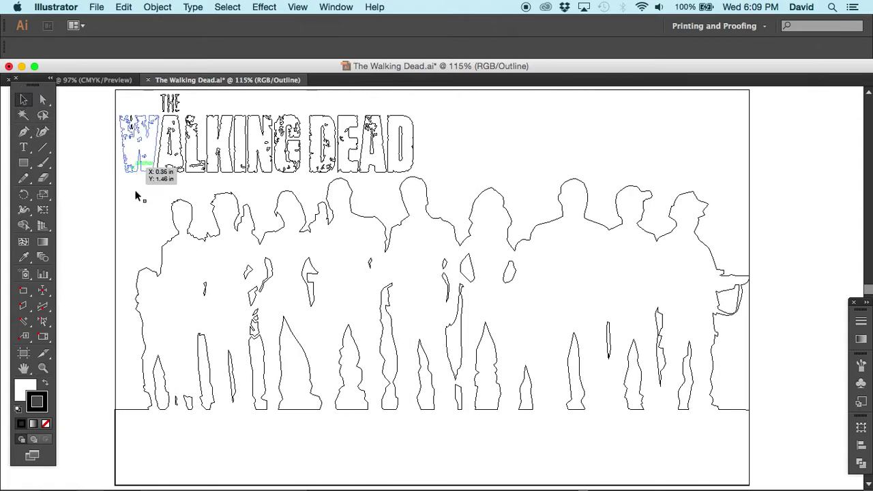
key("super+y")
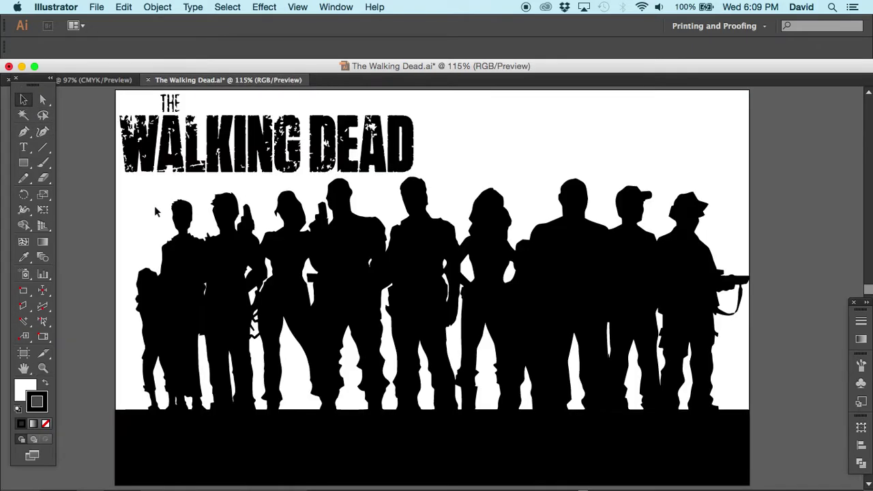
Step: Export the artwork as AutoCAD Interchange File (dxf), replacing the existing The Walking Dead.dxf
left_click(99, 9)
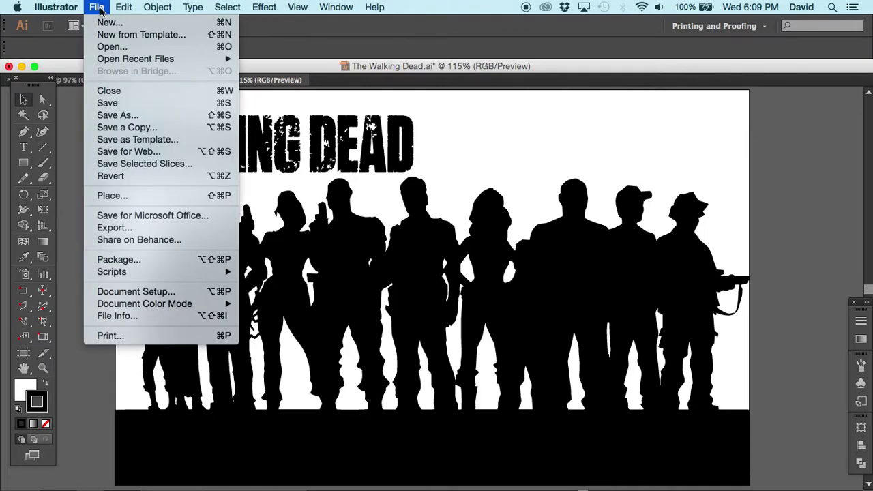
left_click(128, 229)
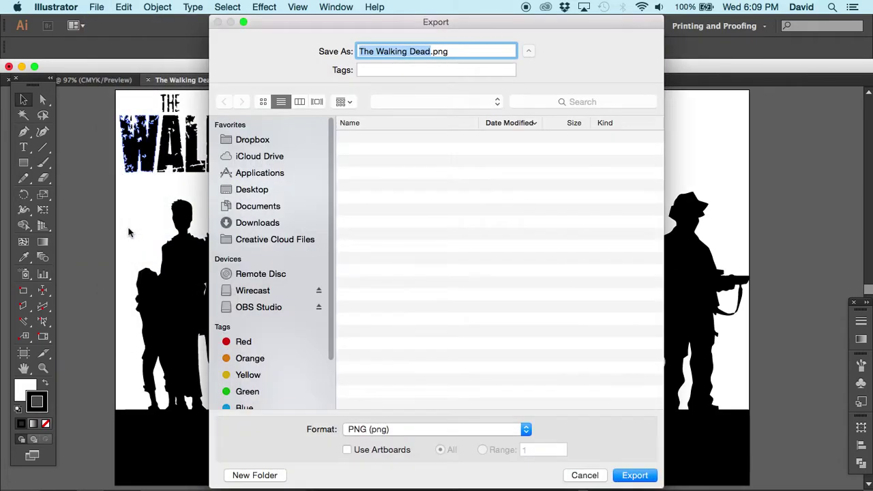
mouse_move(393, 485)
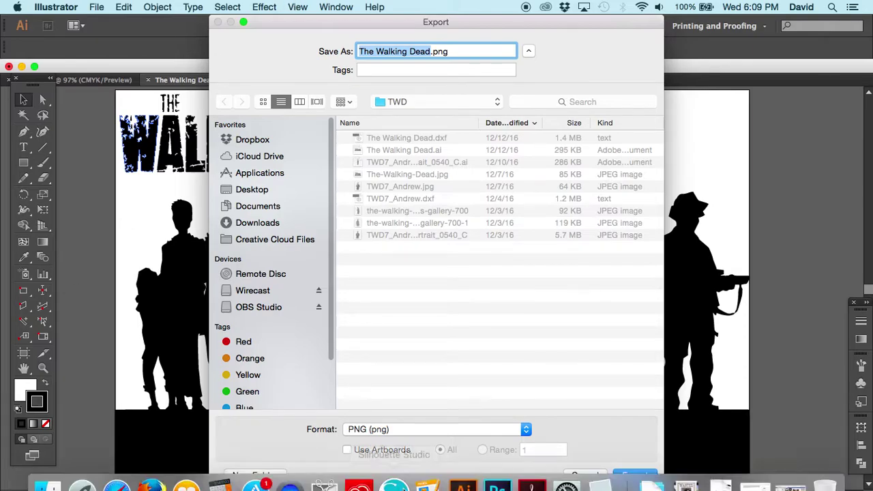
left_click(397, 430)
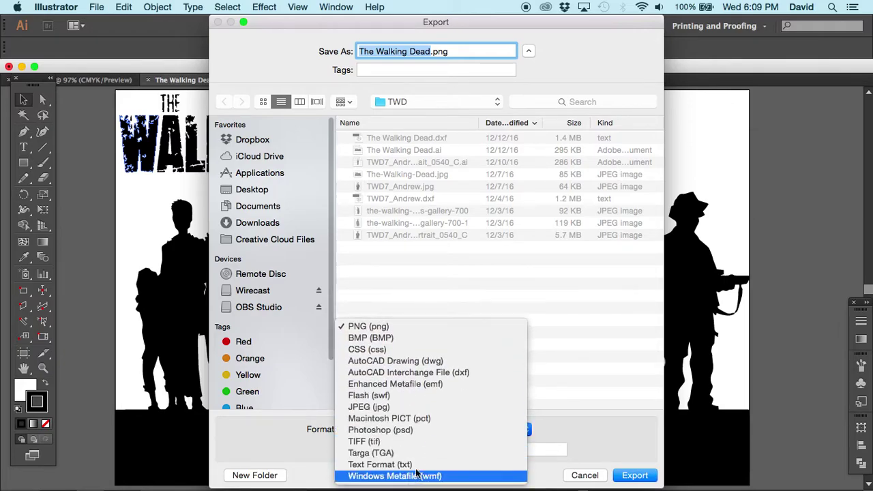
left_click(478, 377)
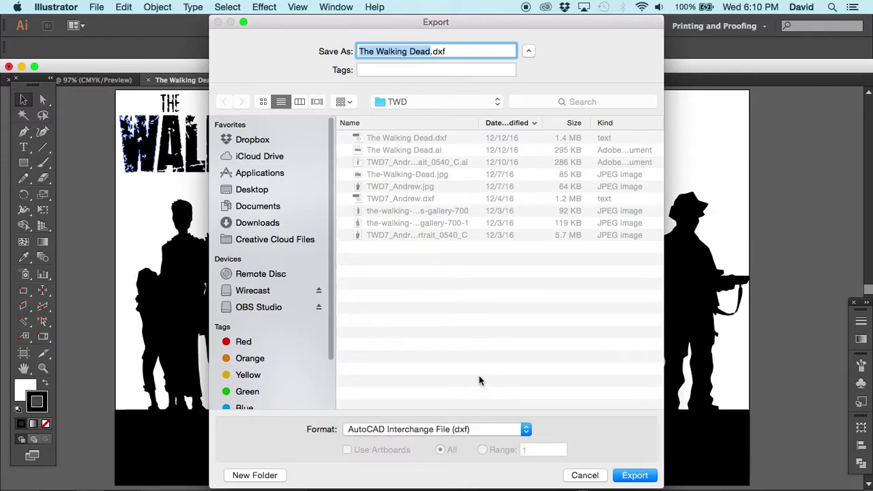
left_click(627, 477)
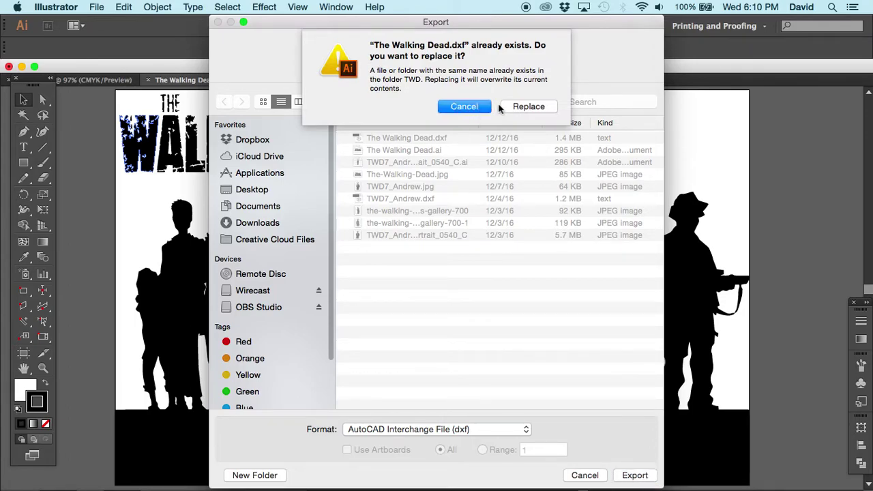
left_click(530, 109)
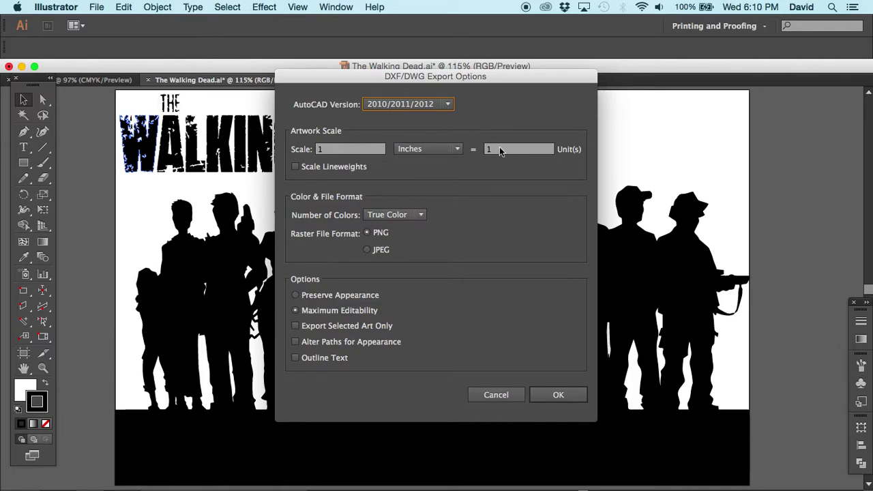
Step: Keep the DXF export scale at 1 Inches = 1 Unit and accept the options
left_click(496, 150)
left_click(450, 150)
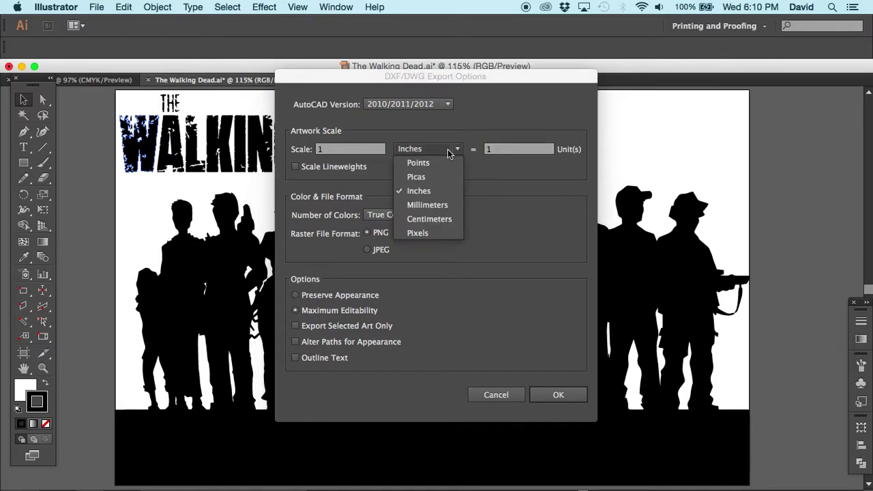
left_click(448, 151)
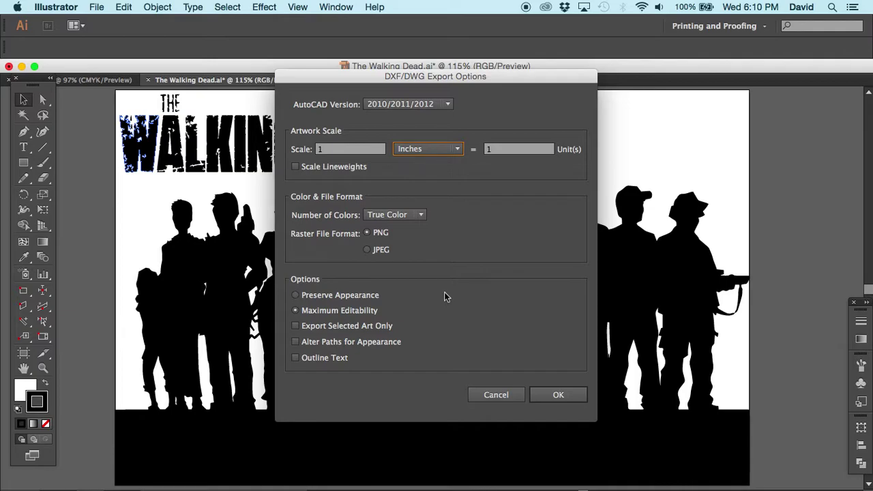
left_click(562, 397)
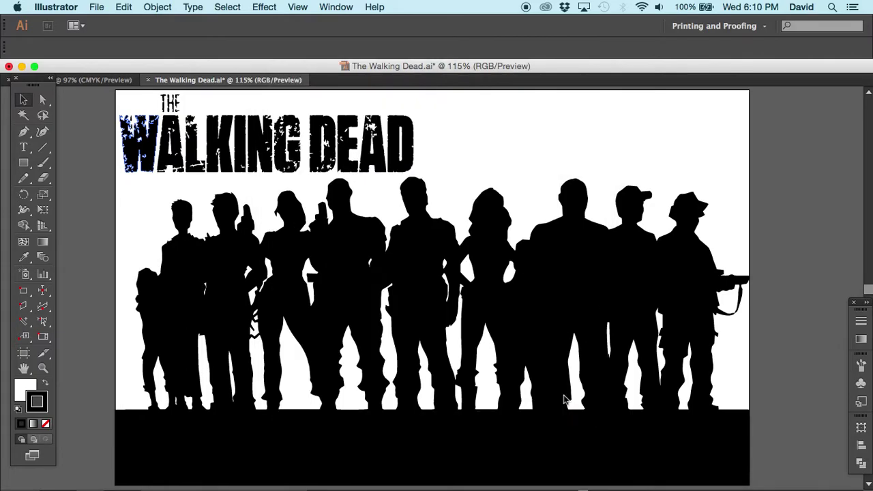
Step: Select the black ground shape, then switch over to Silhouette Studio
left_click(563, 400)
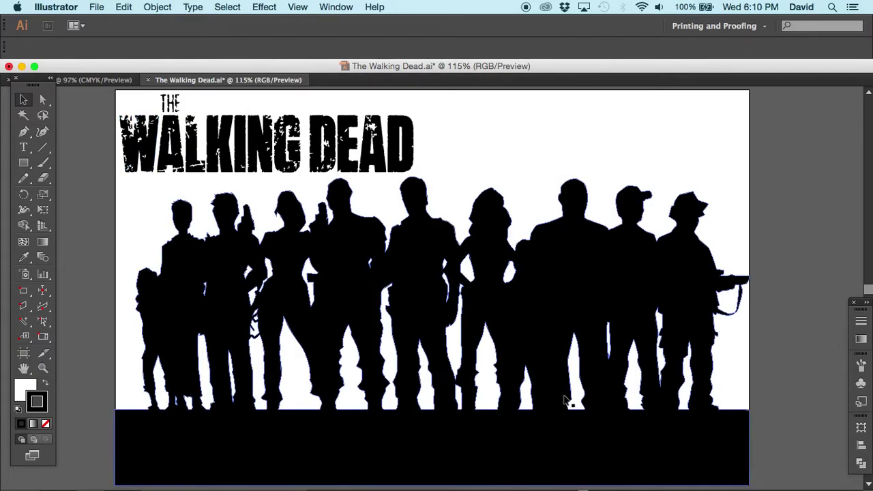
mouse_move(566, 485)
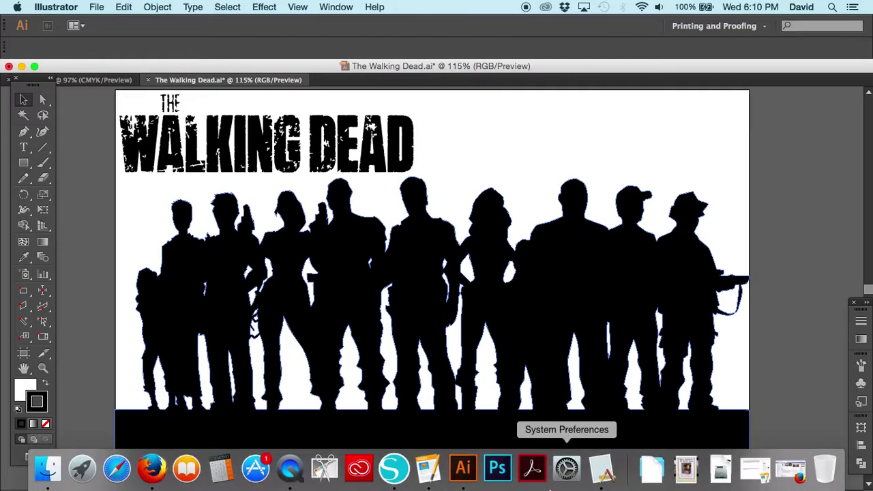
left_click(390, 475)
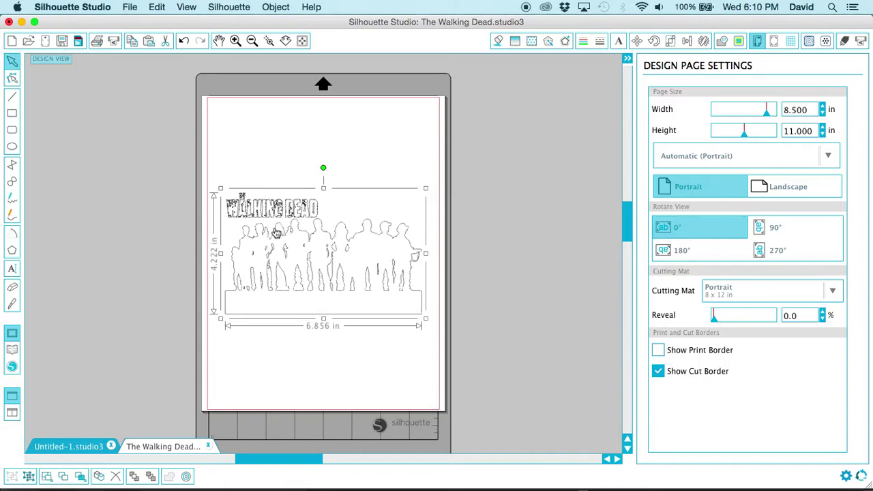
Step: Open The Walking Dead.dxf from the TWD folder on the Desktop
left_click(28, 41)
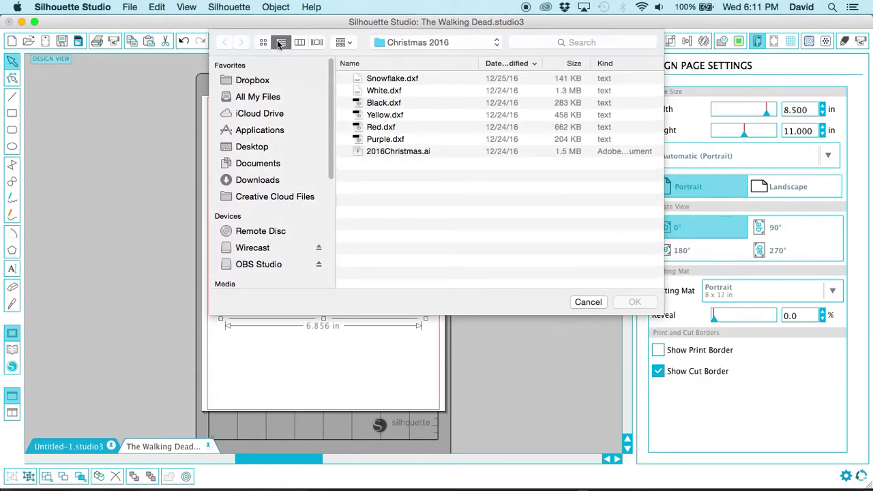
left_click(399, 47)
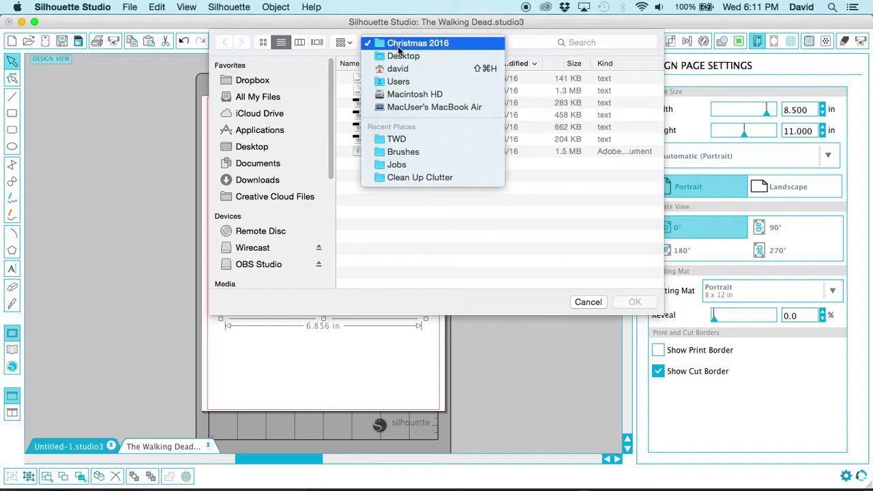
left_click(403, 56)
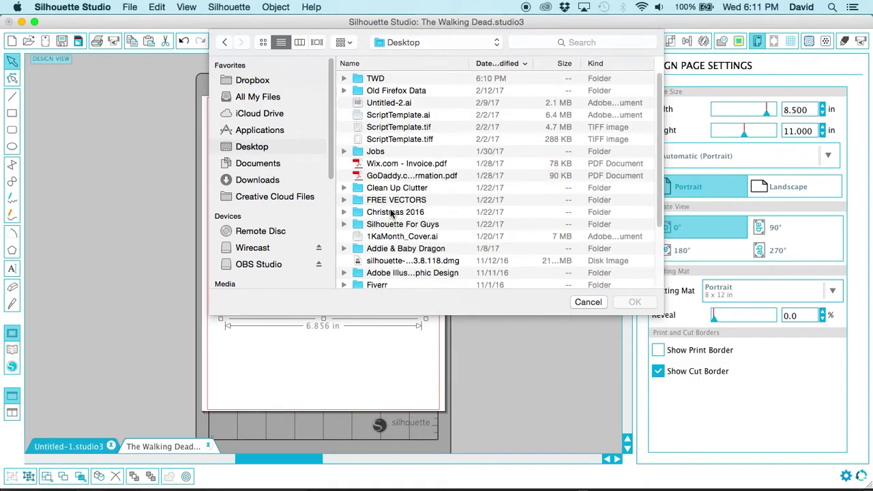
scroll(393, 215, "down", 5)
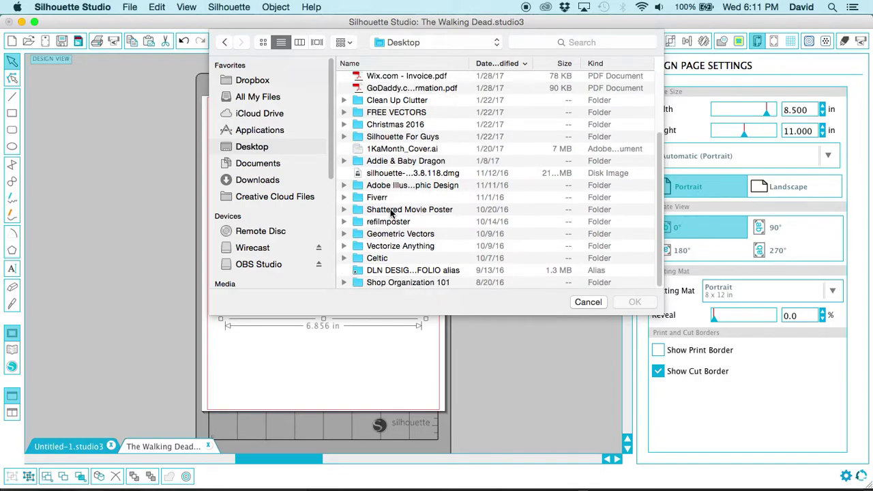
scroll(392, 213, "up", 5)
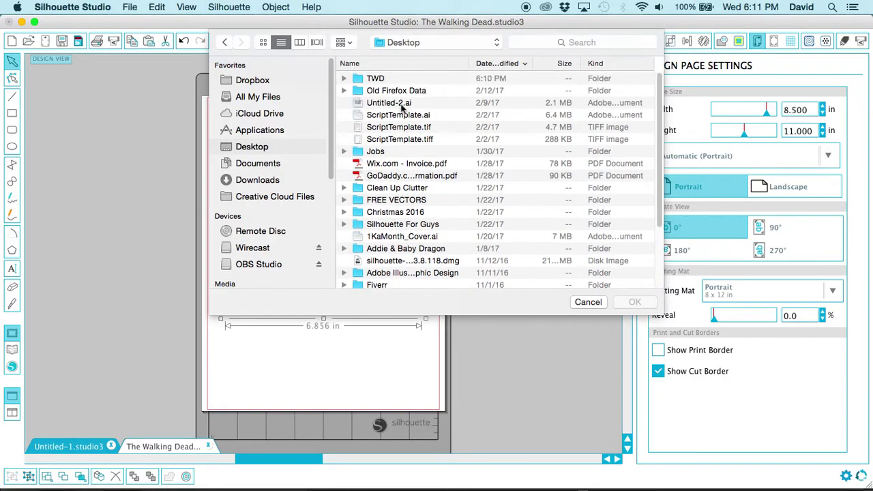
double_click(378, 78)
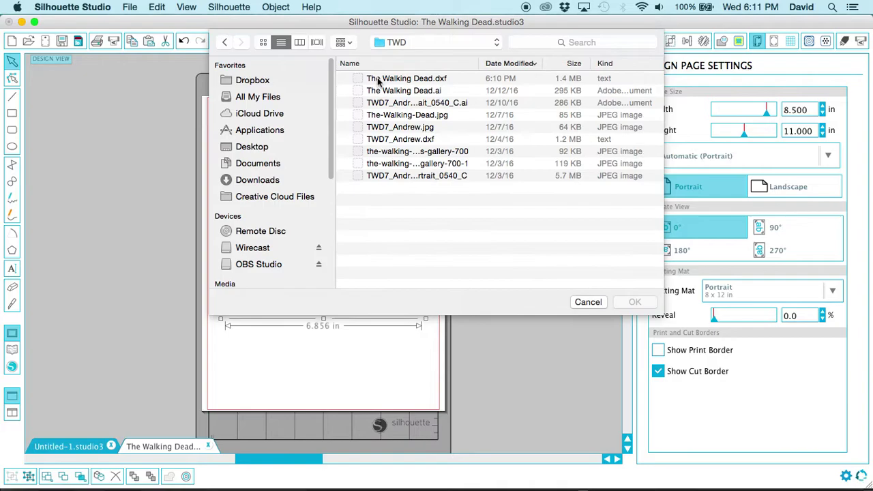
left_click(440, 80)
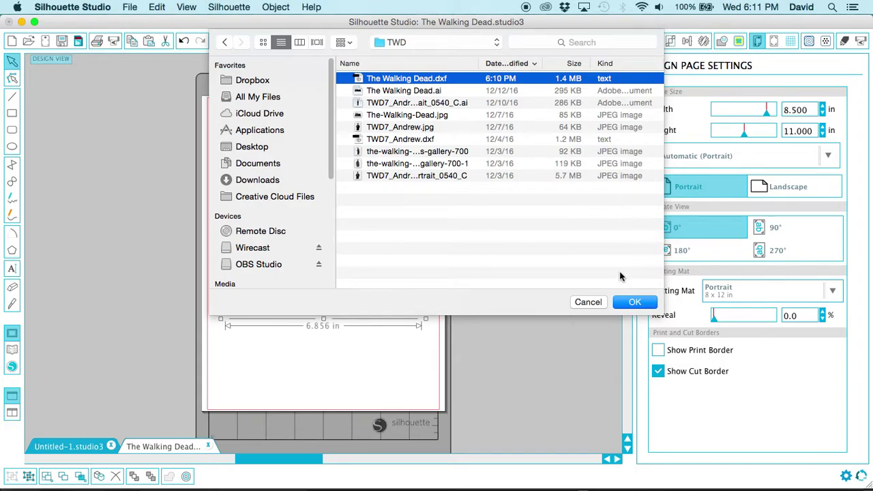
left_click(631, 303)
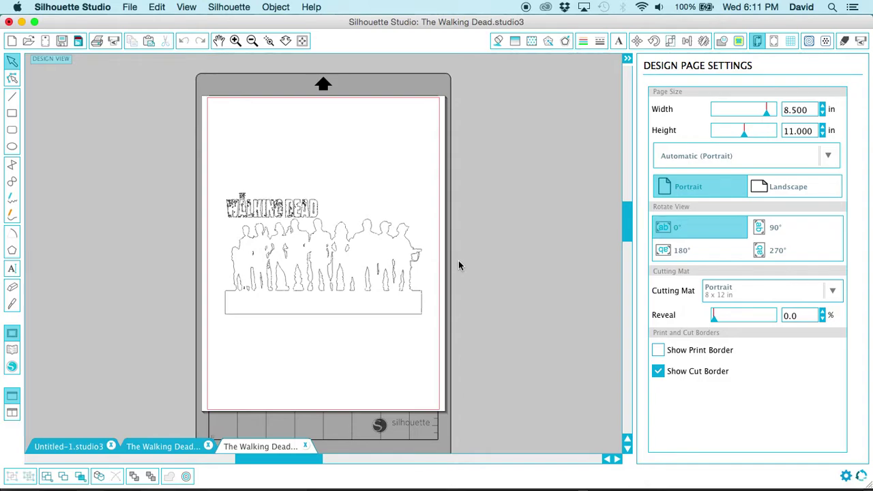
Step: Close the older Walking Dead tab and Untitled-1, discarding changes in both
left_click(208, 446)
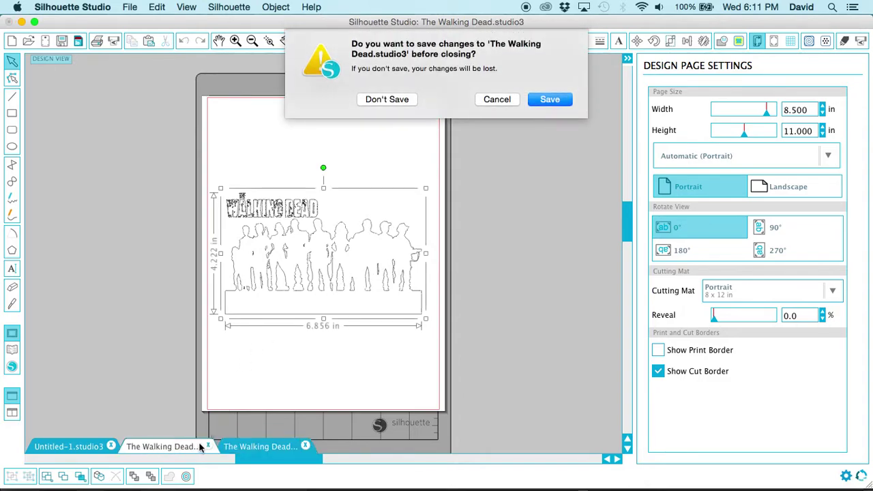
left_click(407, 99)
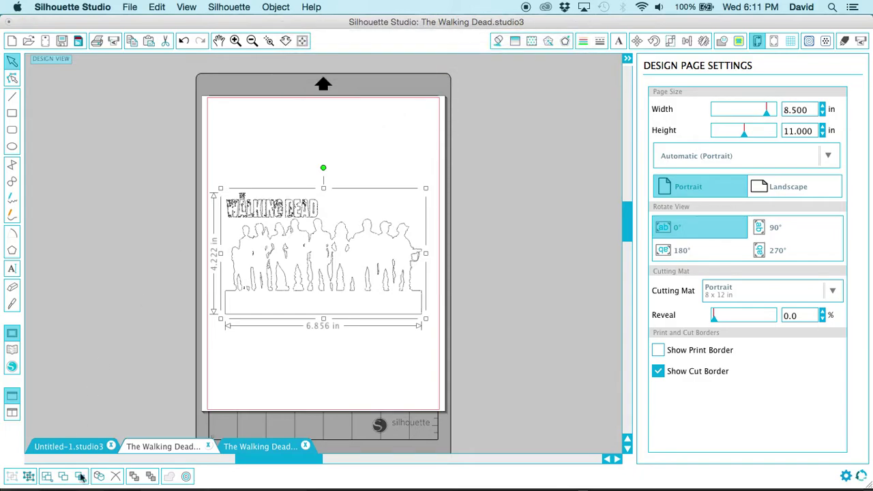
left_click(110, 446)
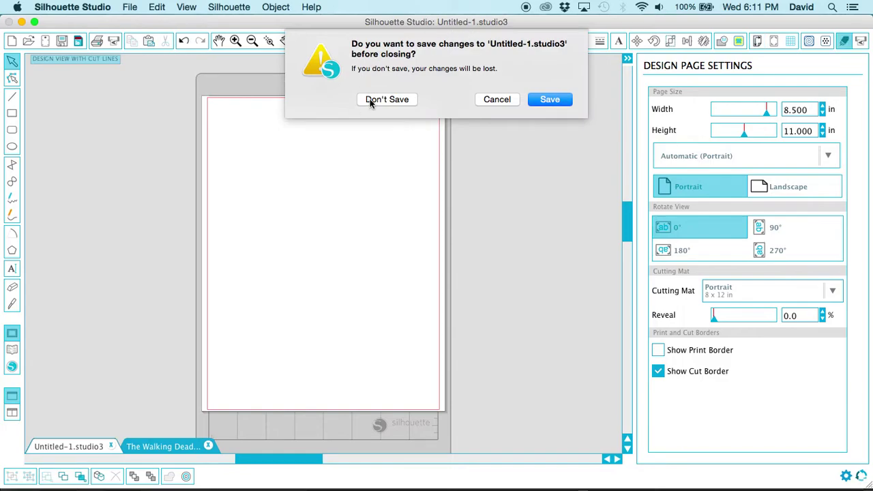
left_click(372, 100)
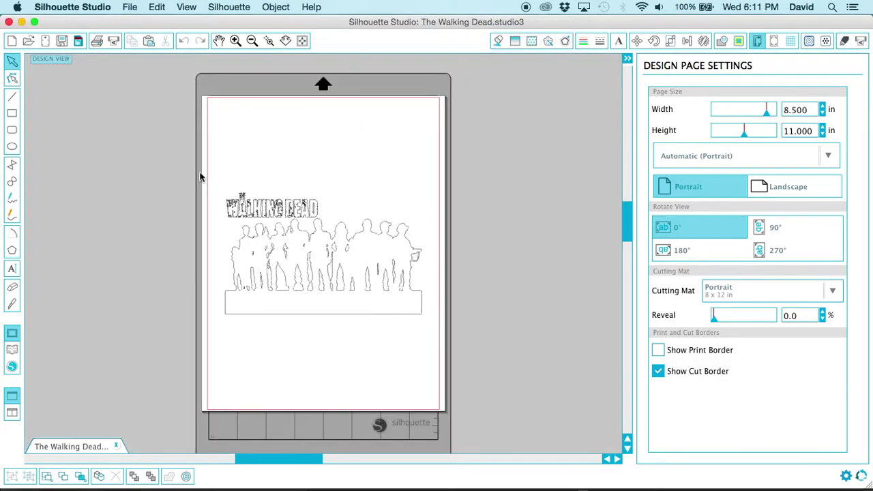
Step: Group all design pieces, enlarge to 6.971 × 4.293 in, and move it near the page top
left_click_drag(208, 195, 442, 336)
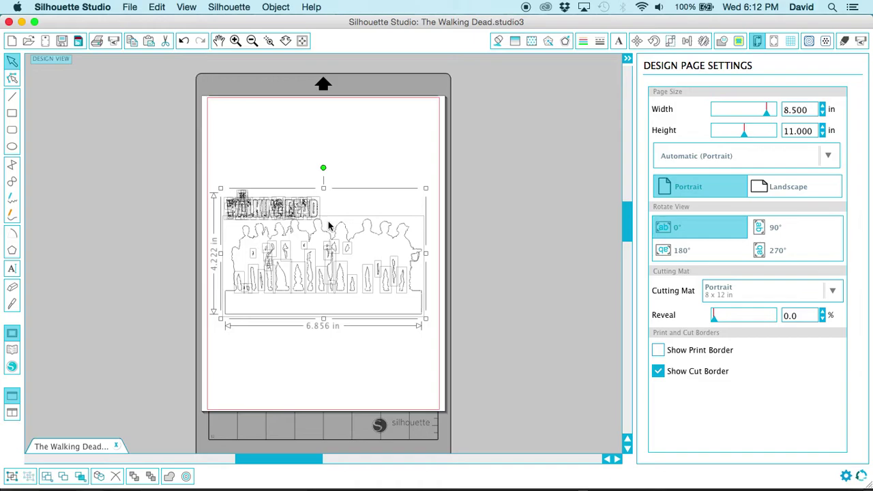
key("super+g")
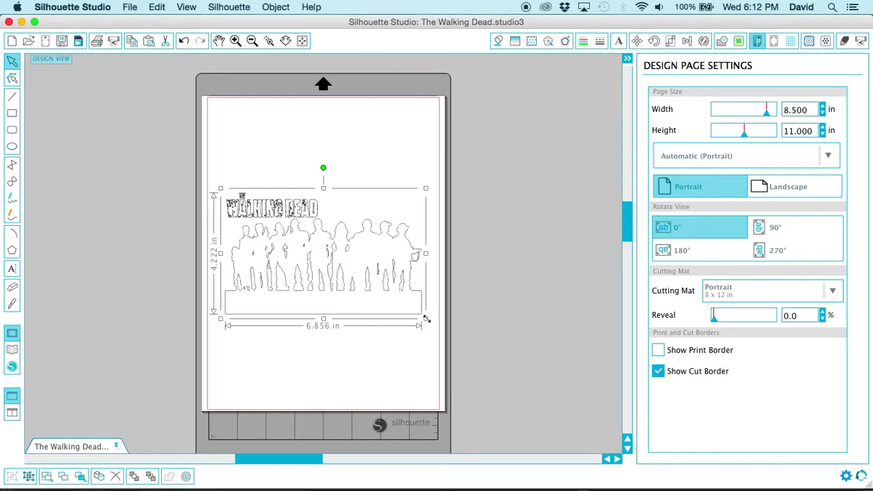
mouse_move(426, 320)
left_mouse_down()
mouse_move(437, 327)
mouse_move(417, 302)
mouse_move(428, 322)
left_mouse_up()
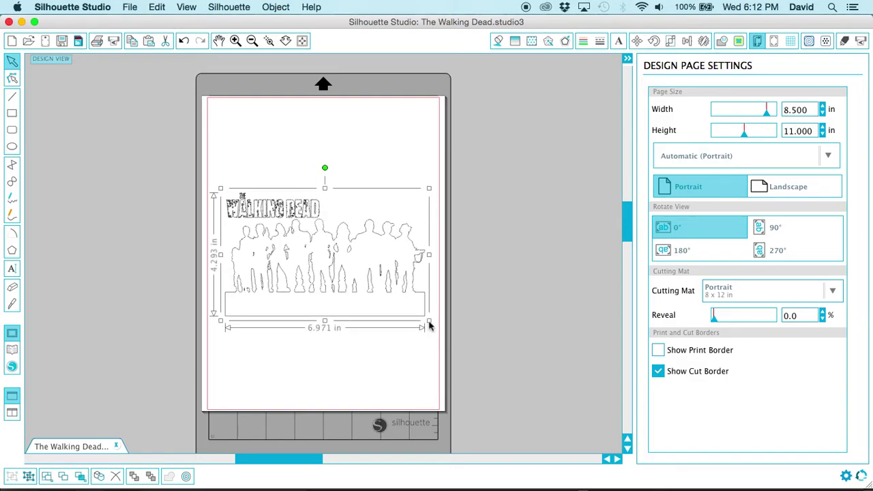
left_click_drag(283, 204, 281, 136)
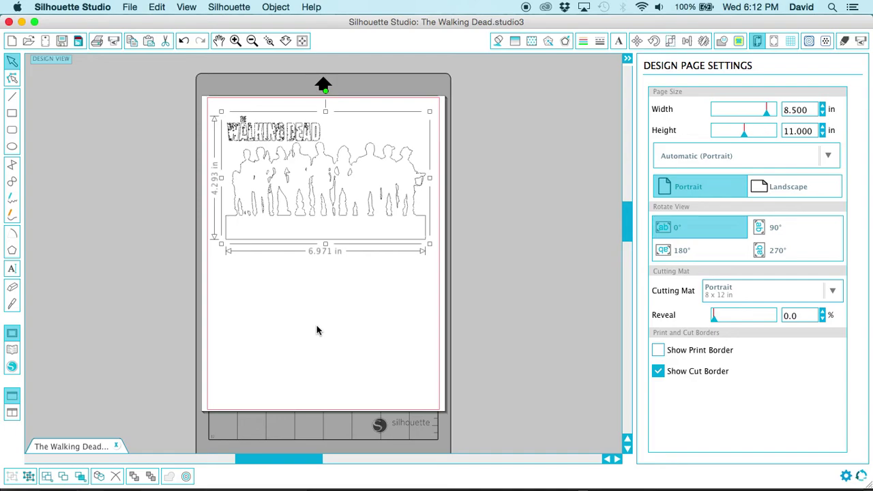
Step: Show the Send to Silhouette options, then the Cut Settings in Standard mode
left_click(860, 44)
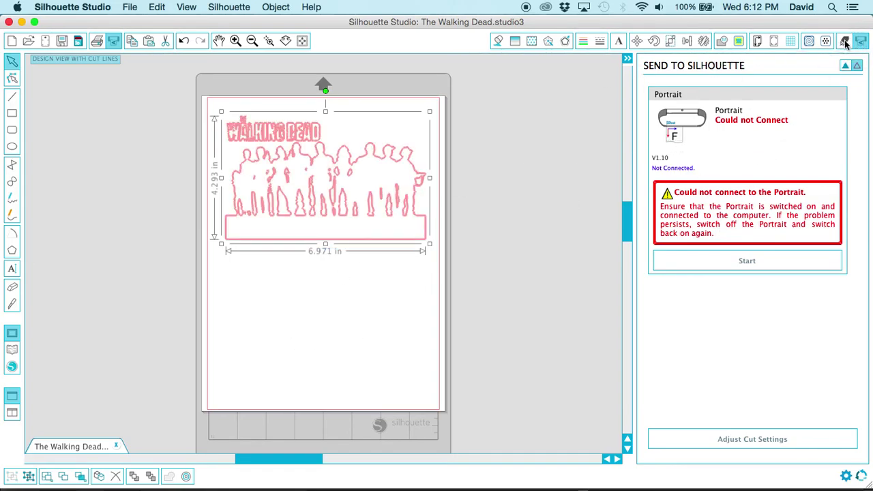
left_click(846, 43)
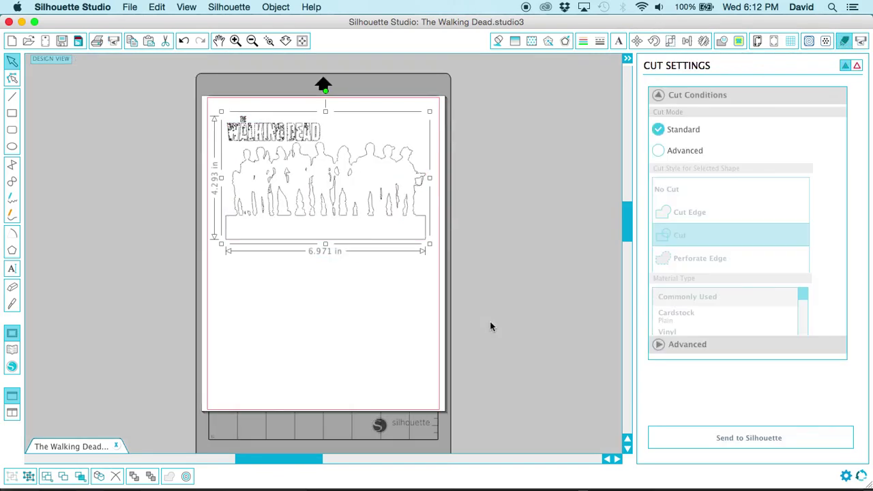